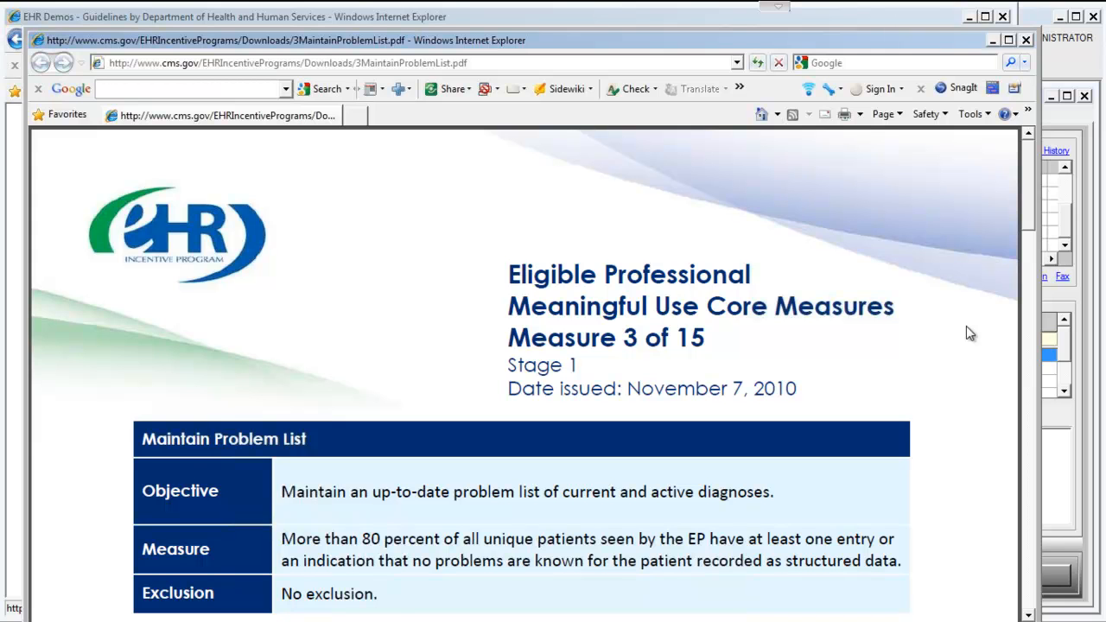
# Step: Read the CMS Maintain Problem List measure, covering its objective, definitions of terms and attestation requirements
pyautogui.scroll(-2, 966, 326)
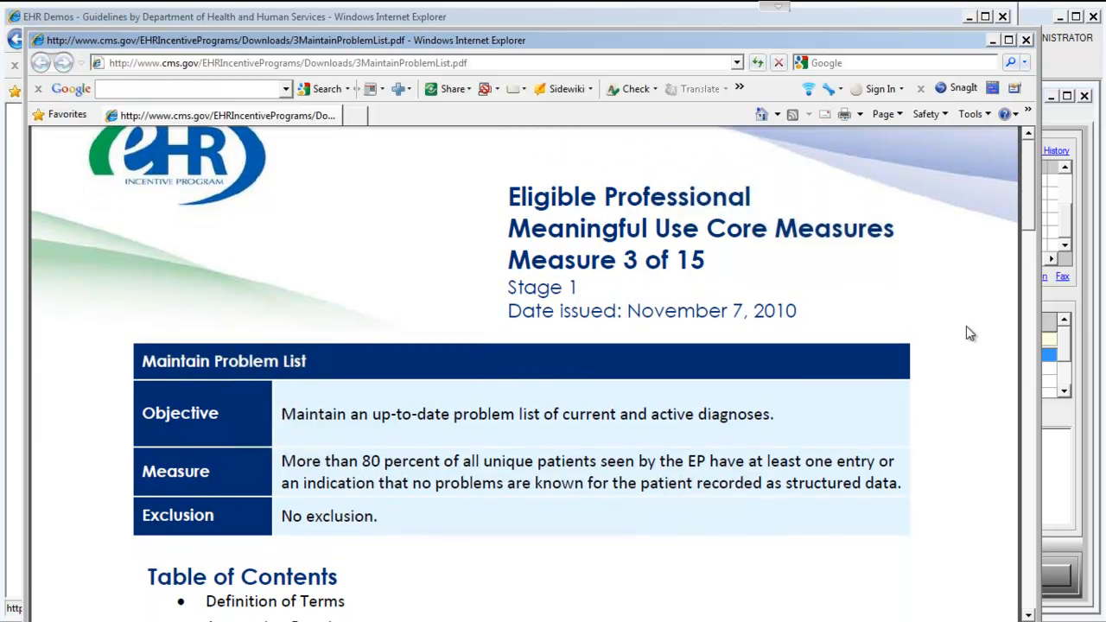
pyautogui.scroll(-3, 969, 333)
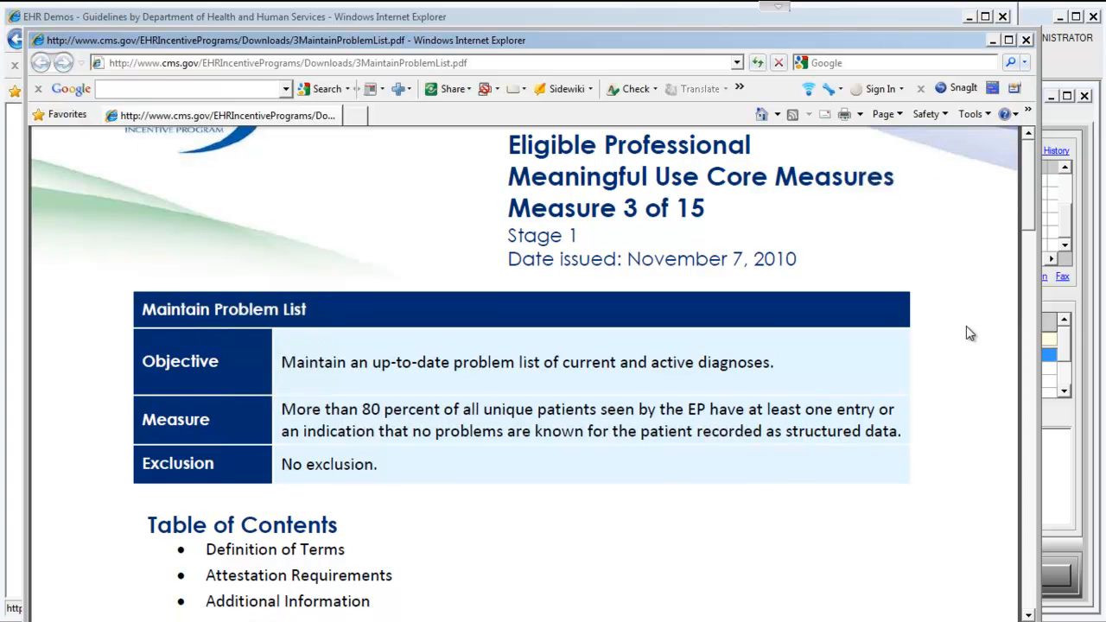
pyautogui.scroll(-5, 969, 333)
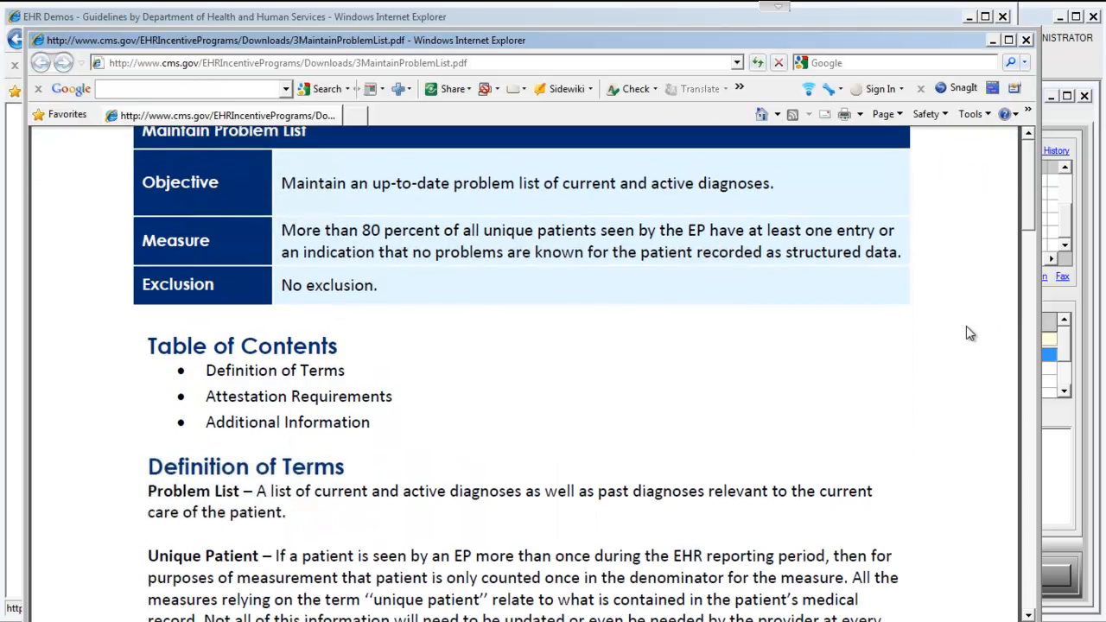
pyautogui.scroll(-3, 968, 331)
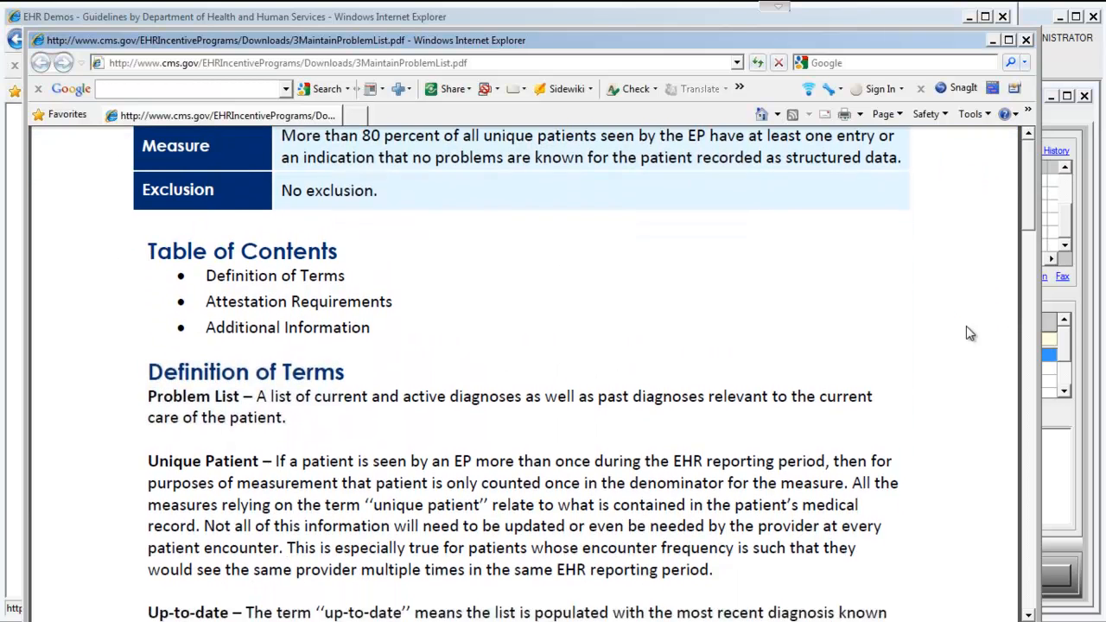
pyautogui.scroll(-2, 968, 334)
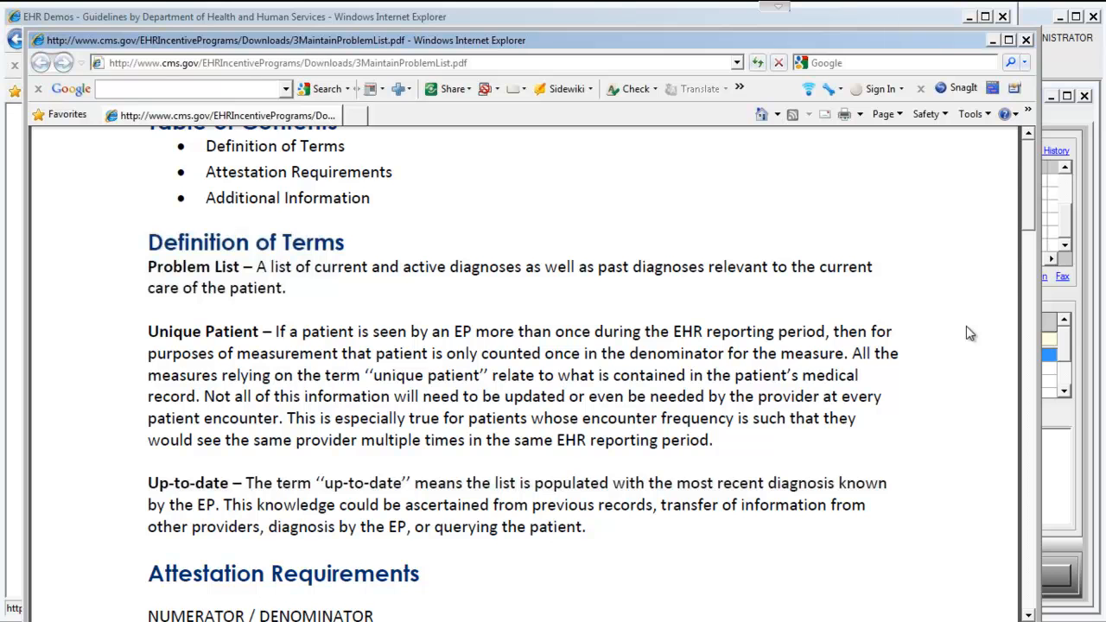
pyautogui.scroll(-3, 967, 328)
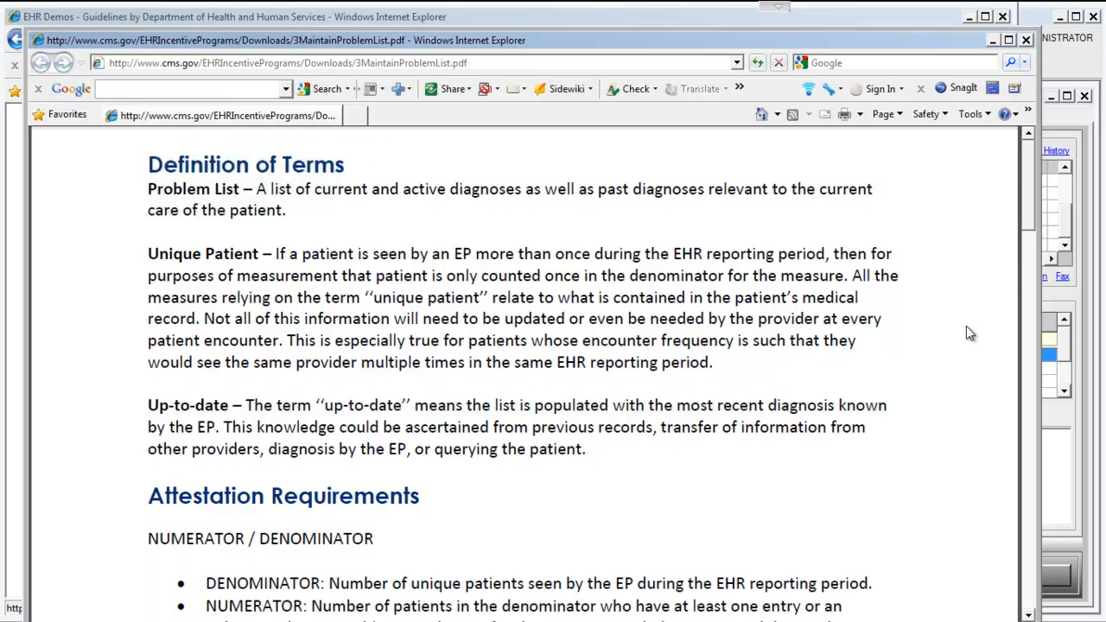
pyautogui.scroll(-3, 966, 326)
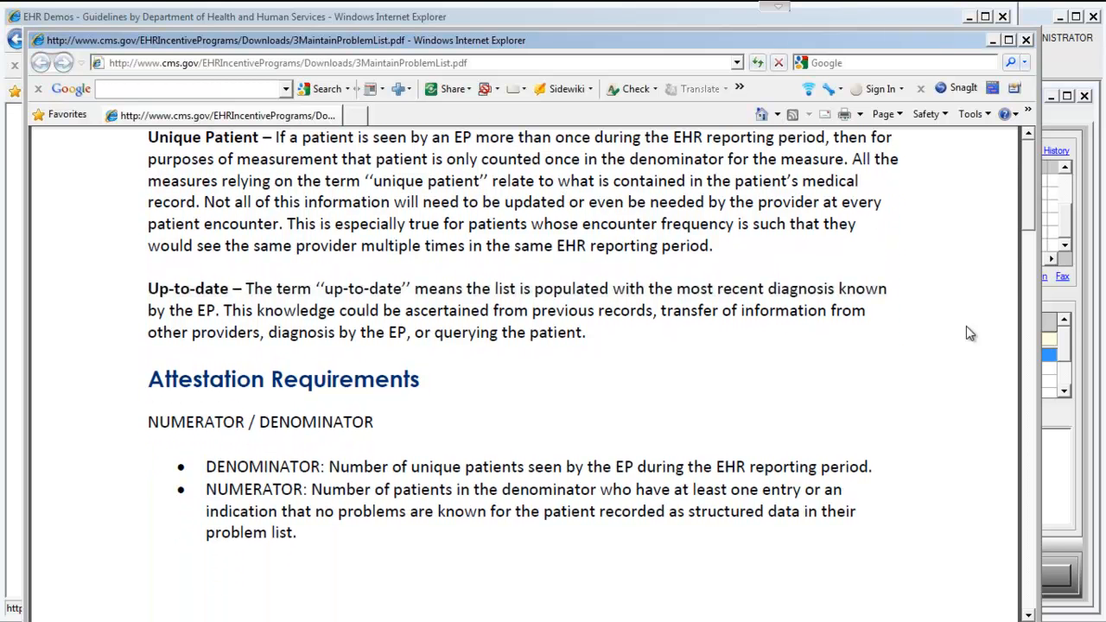
pyautogui.scroll(-1, 966, 325)
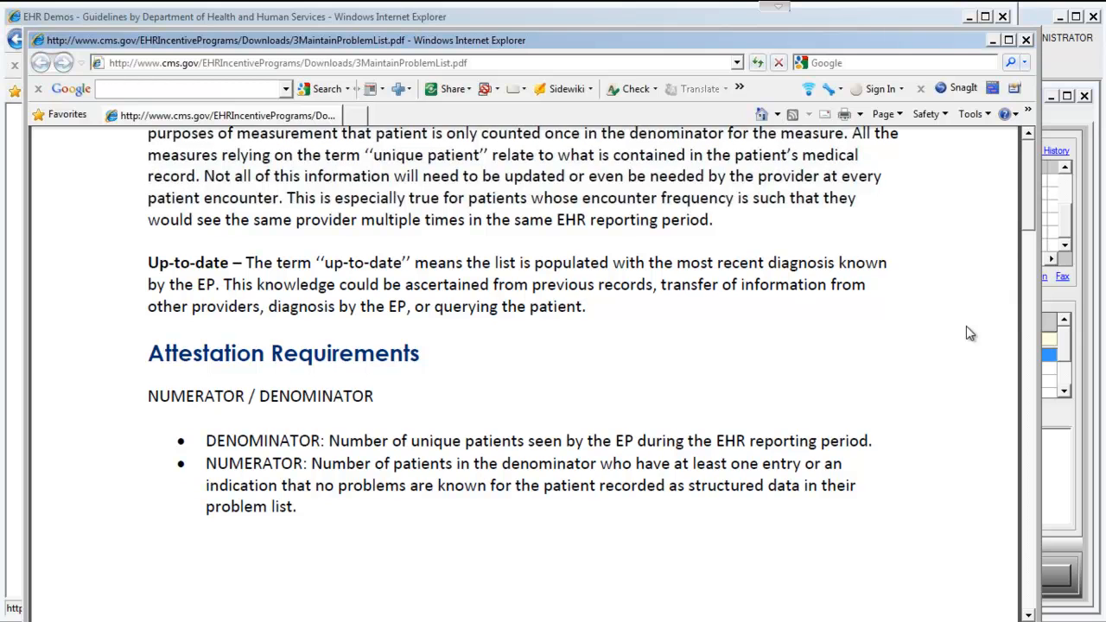
pyautogui.scroll(-1, 967, 327)
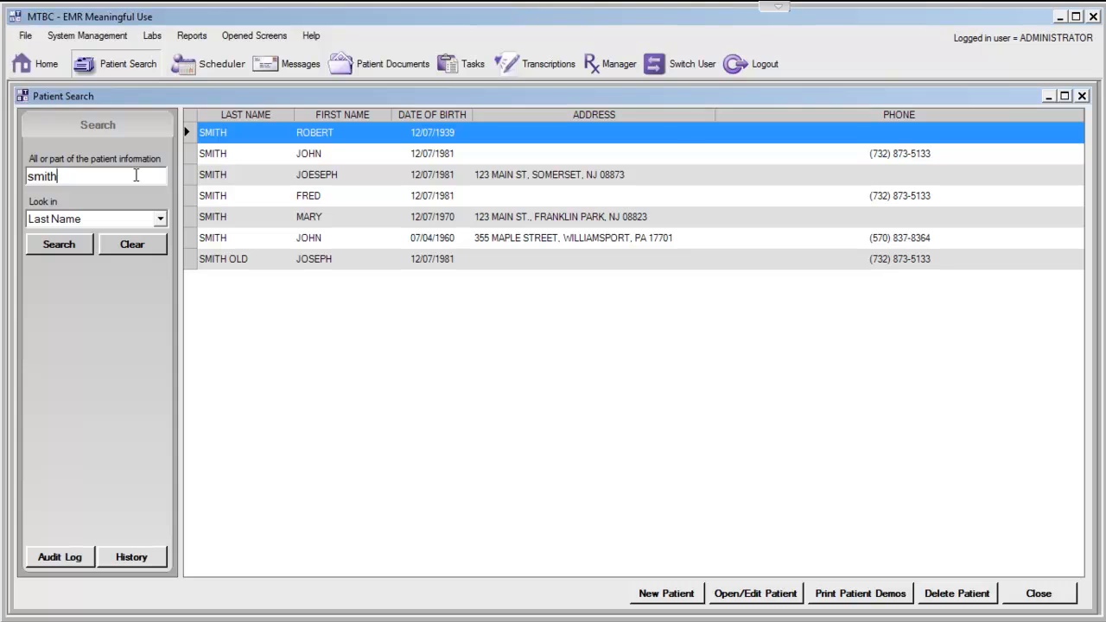
# Step: Search the patient list by the patient's name and open the first matching patient's record
pyautogui.doubleClick(135, 176)
pyautogui.write('joe')
pyautogui.press('BackSpace')
pyautogui.press('BackSpace')
pyautogui.write('esther')
pyautogui.doubleClick(322, 135)
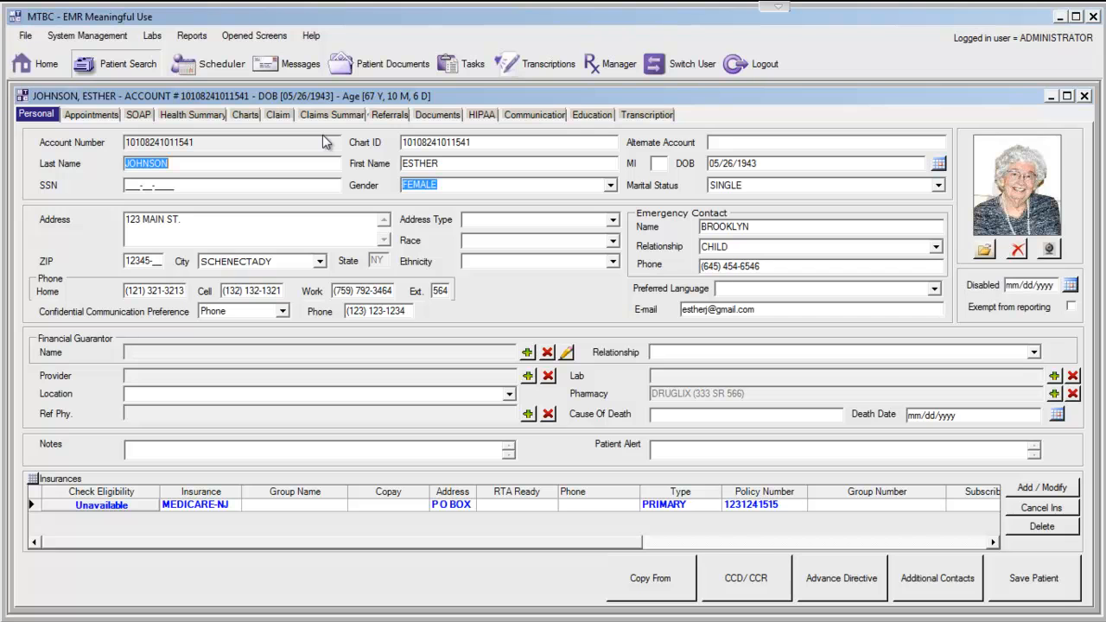
# Step: Open the patient's 03/31/2011 chart at Office Tests / Assessments and show only the current assessments
pyautogui.click(245, 115)
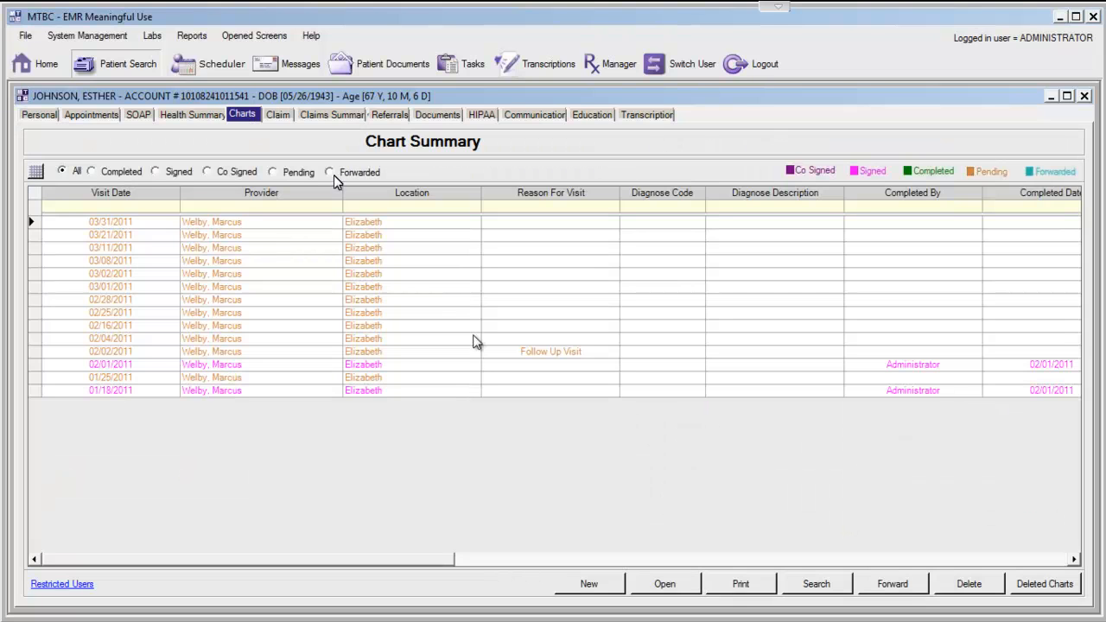
pyautogui.click(662, 584)
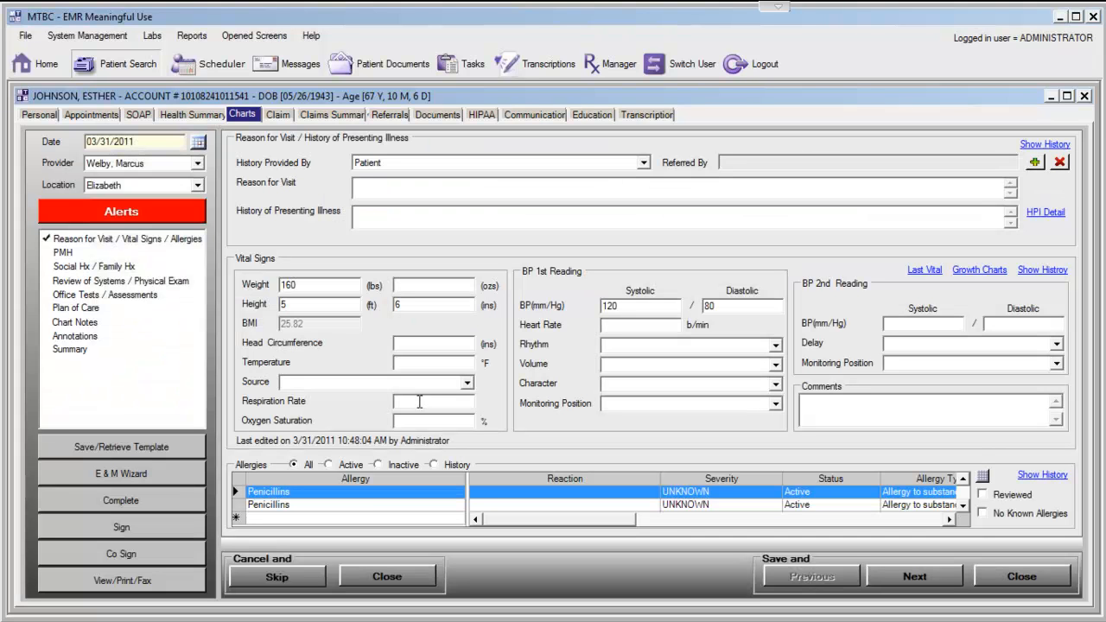
pyautogui.click(125, 294)
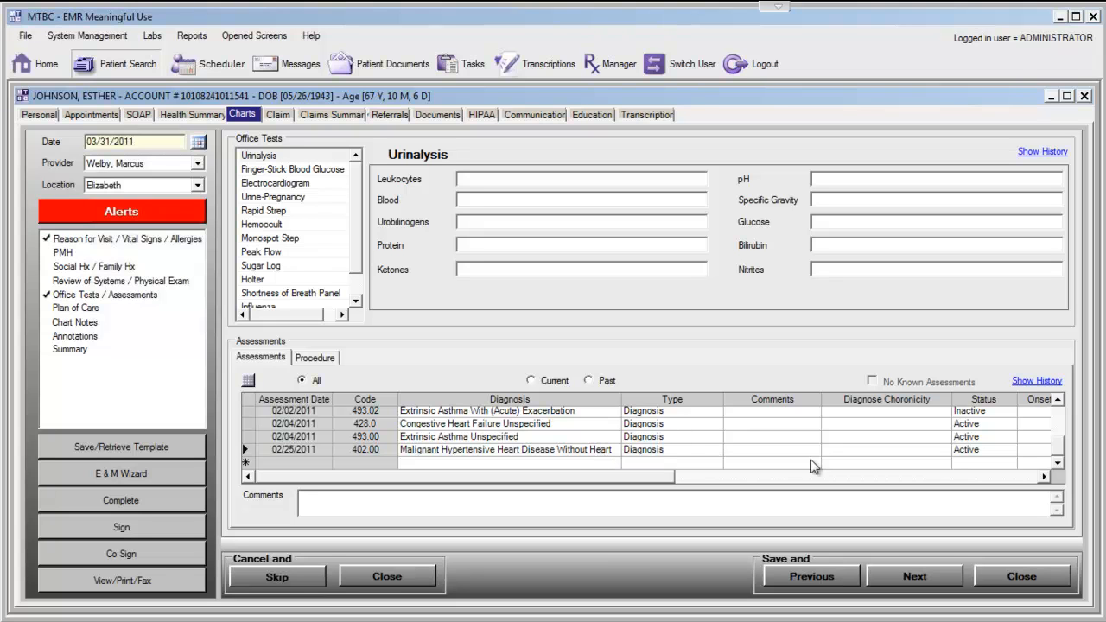
pyautogui.click(545, 383)
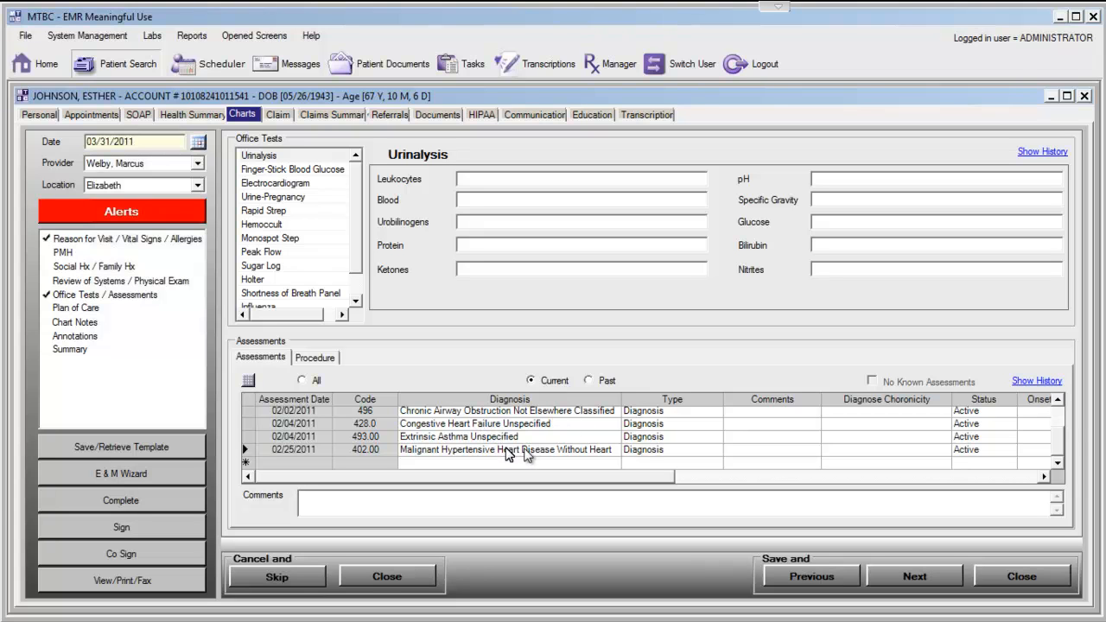
# Step: Add the diagnoses 461.9 Acute Sinusitis Unspecified and 493.00 Extrinsic Asthma Unspecified, finding the latter by searching all diagnoses for "asthma"
pyautogui.click(615, 462)
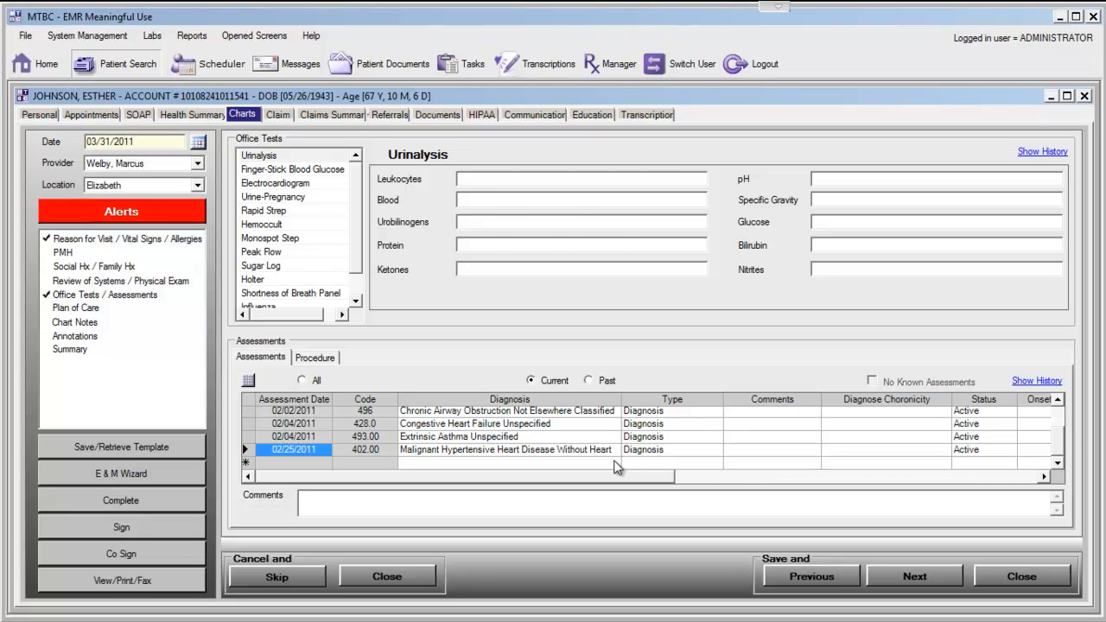
pyautogui.click(615, 465)
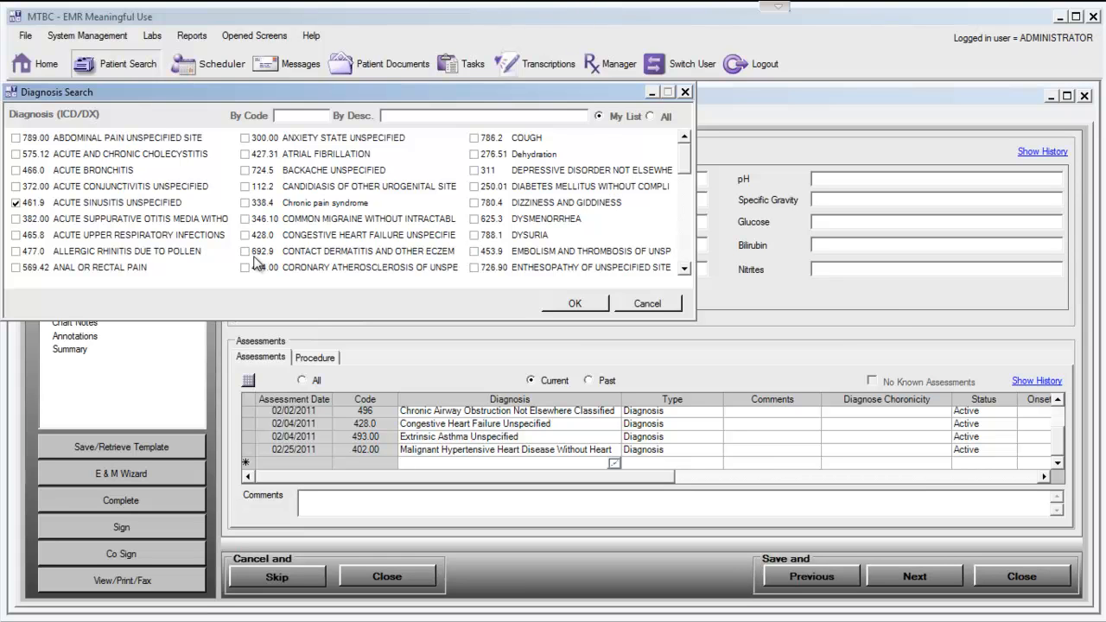
pyautogui.click(650, 119)
pyautogui.write('asthma')
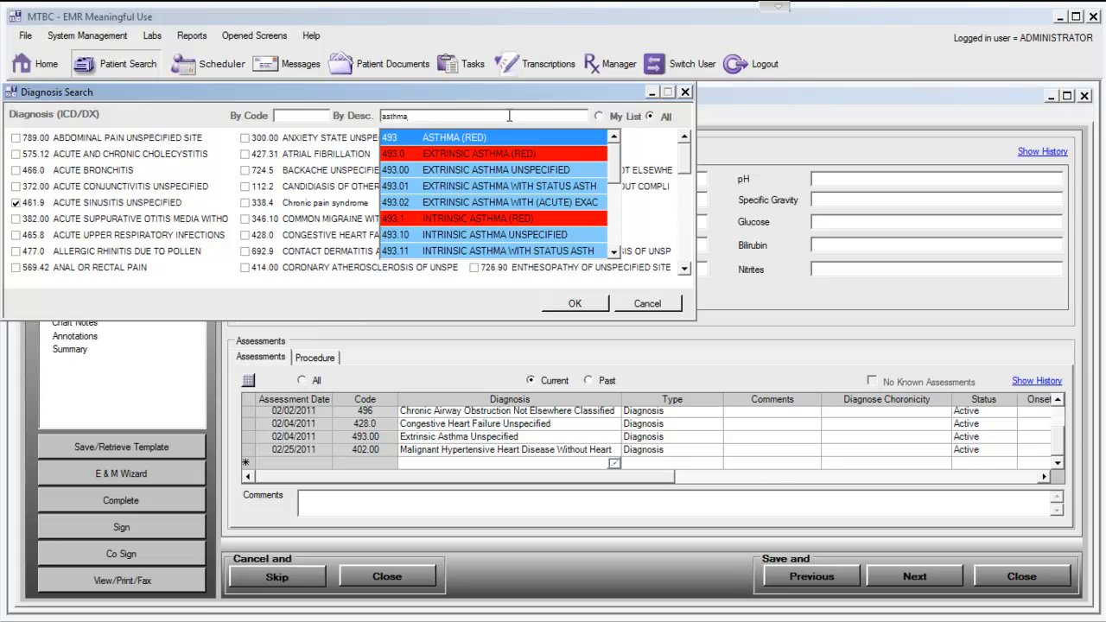
pyautogui.moveTo(617, 161)
pyautogui.mouseDown()
pyautogui.moveTo(619, 244)
pyautogui.moveTo(617, 153)
pyautogui.mouseUp()
pyautogui.click(528, 173)
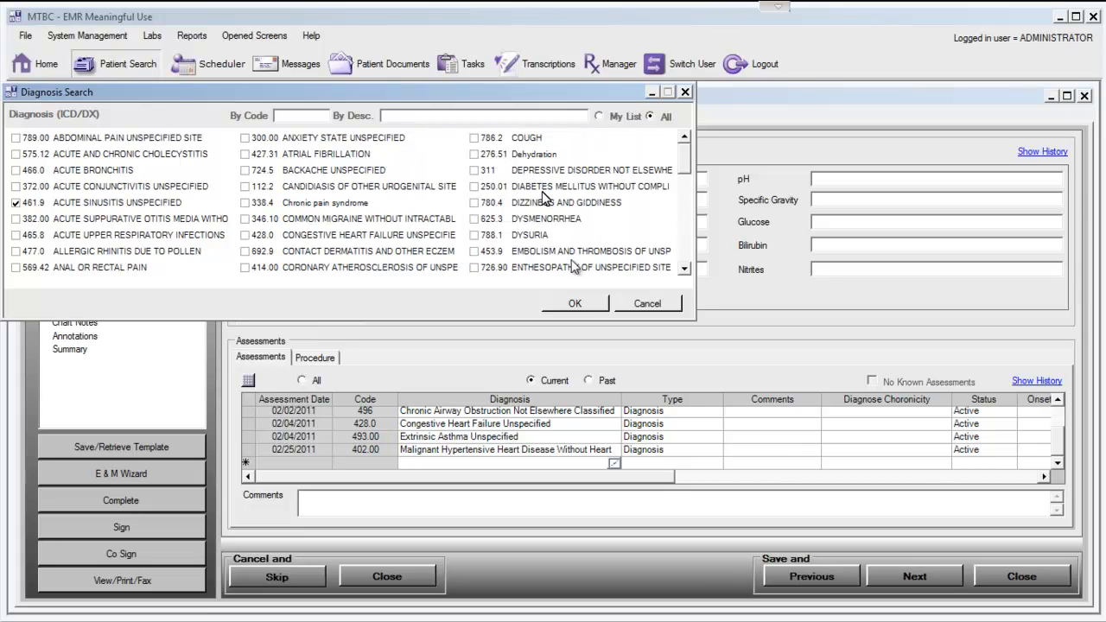
pyautogui.click(577, 302)
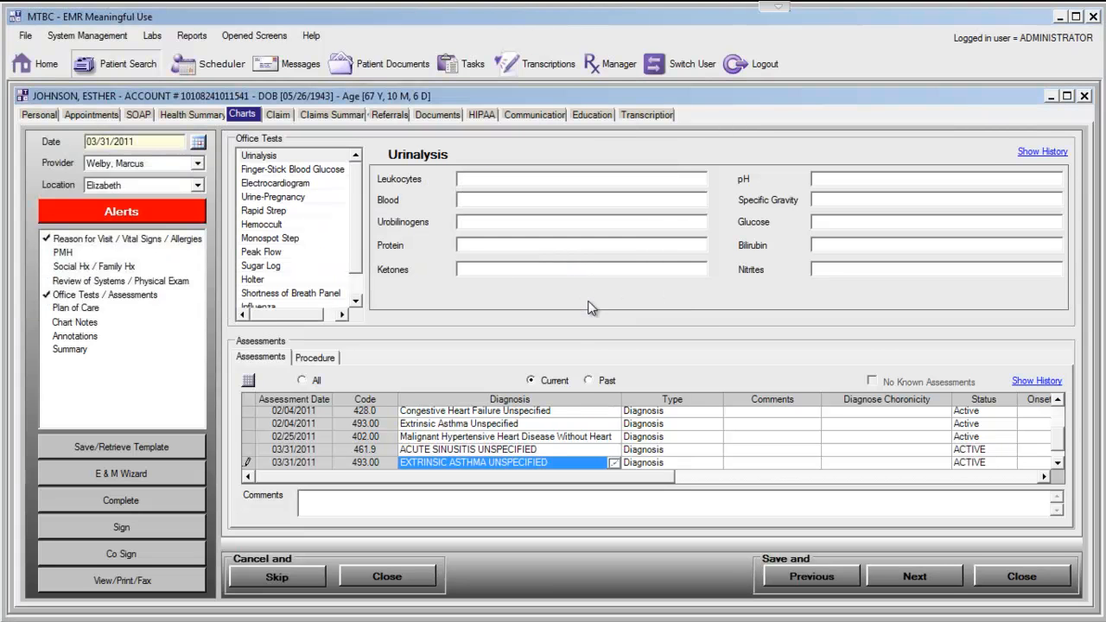
pyautogui.click(551, 449)
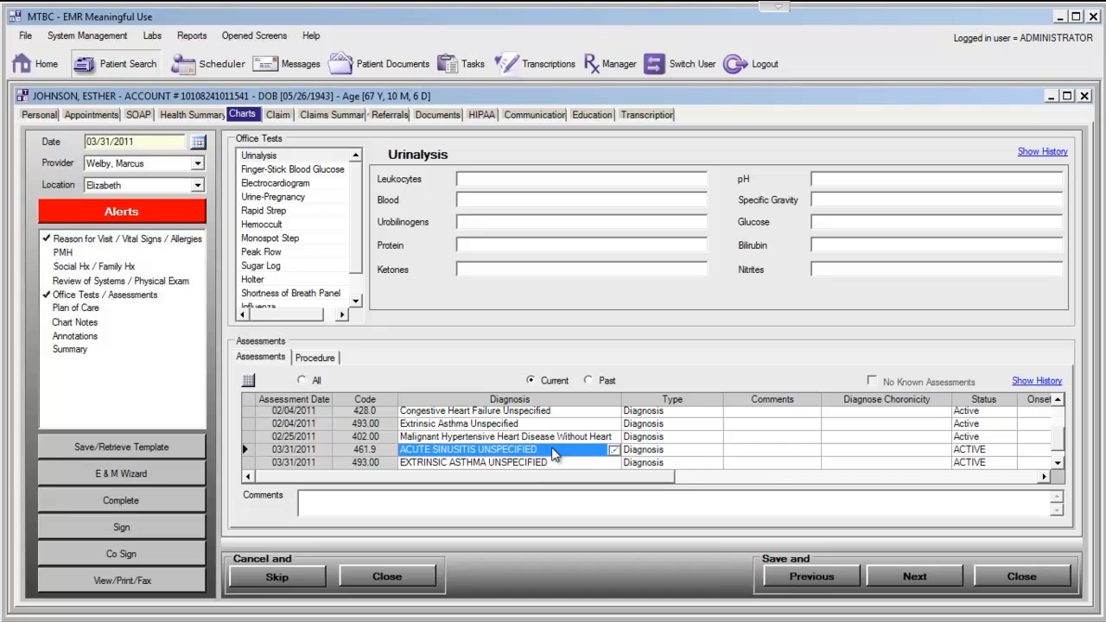
pyautogui.click(546, 466)
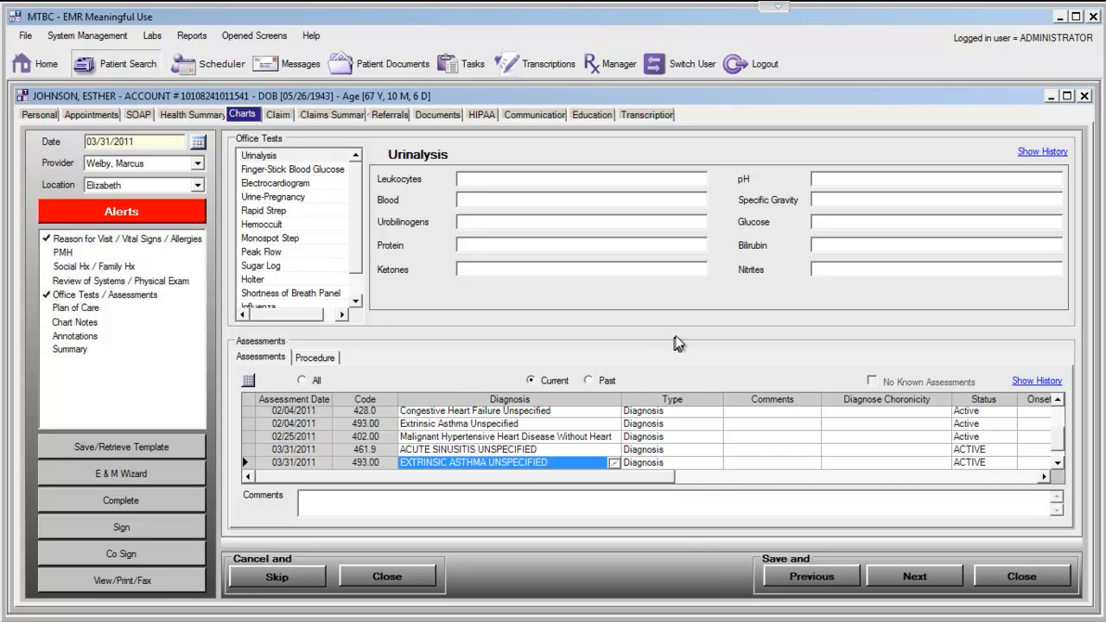
# Step: Find the second patient by full name and open Office Tests / Assessments in that patient's 03/31/2011 chart
pyautogui.click(125, 73)
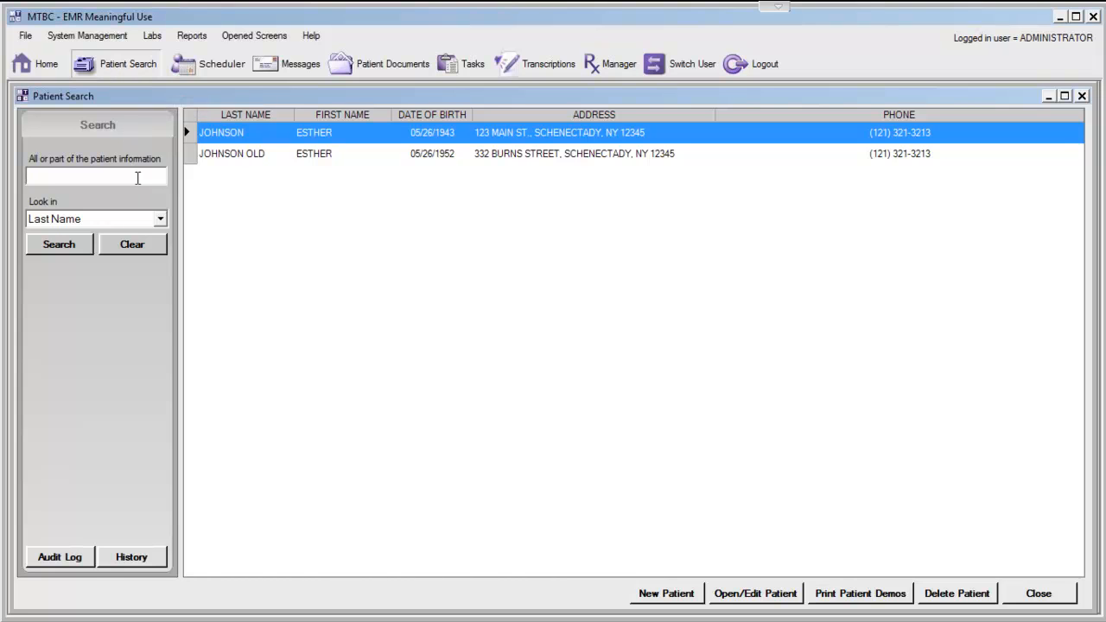
pyautogui.write('smith mary')
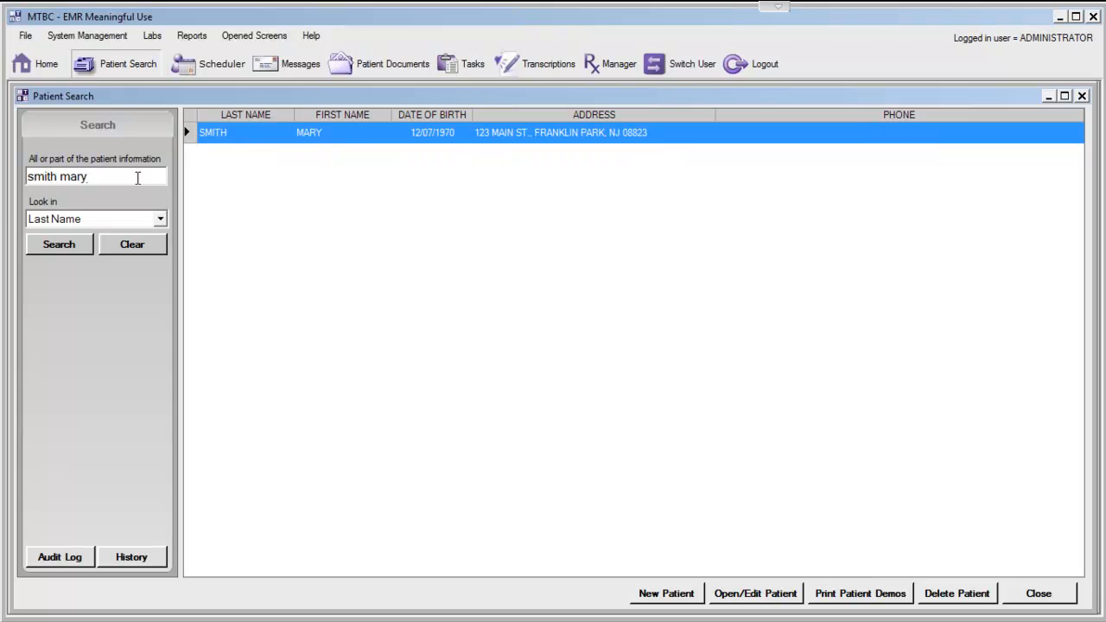
pyautogui.doubleClick(343, 138)
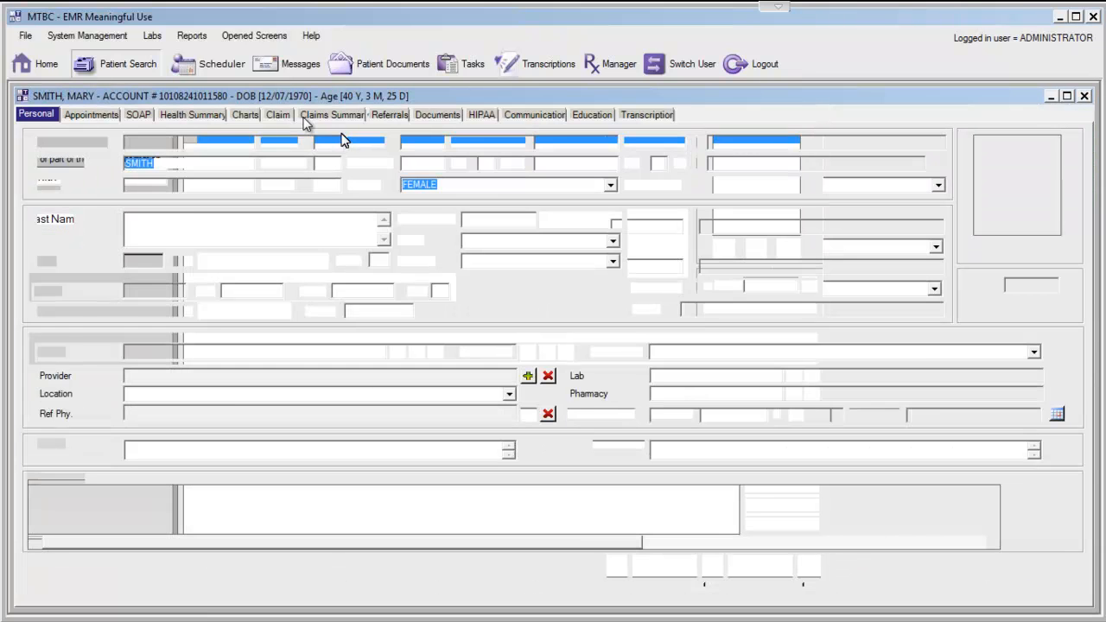
pyautogui.click(243, 115)
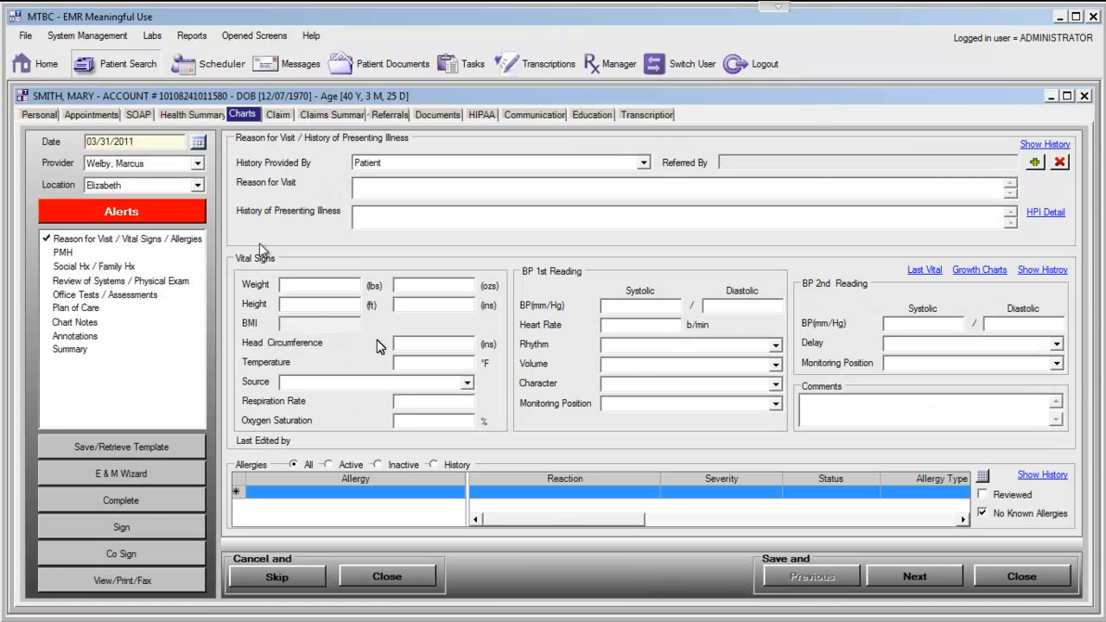
pyautogui.click(136, 295)
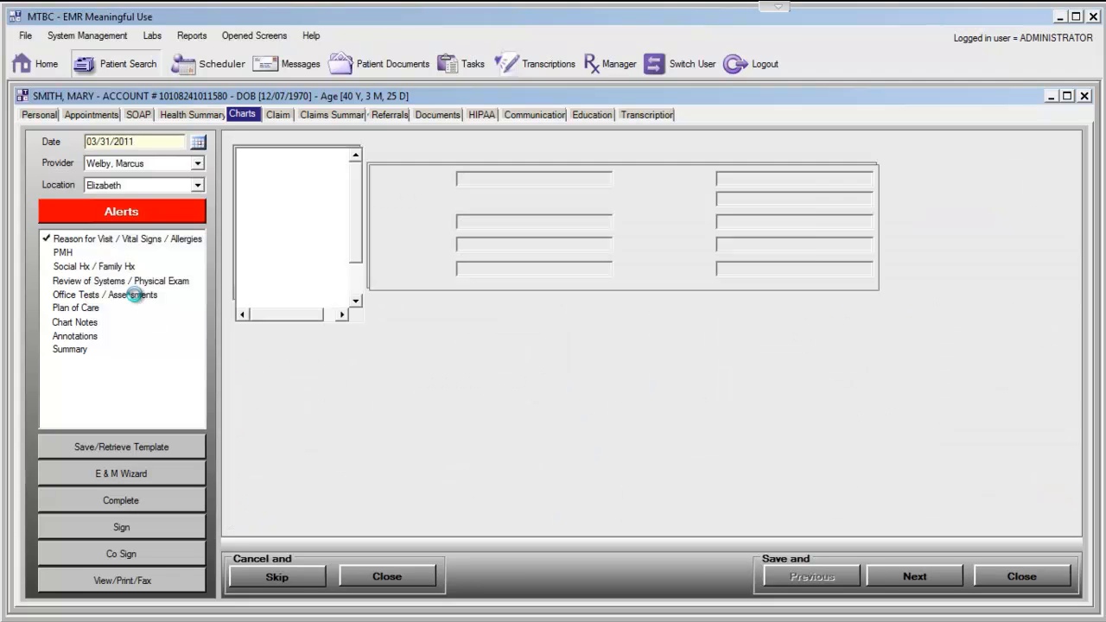